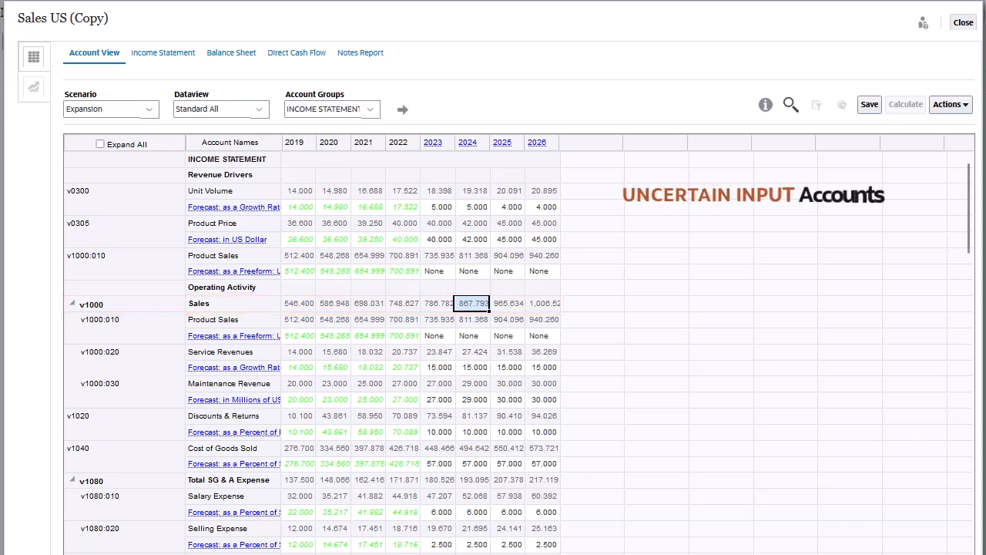
Step: Set the 2024 forecast inputs to 12 for Unit Volume, 24 for Service Revenues and 36 for Maintenance Revenue
{"action": "left_click", "coordinate": [475, 207]}
{"action": "type", "text": "12"}
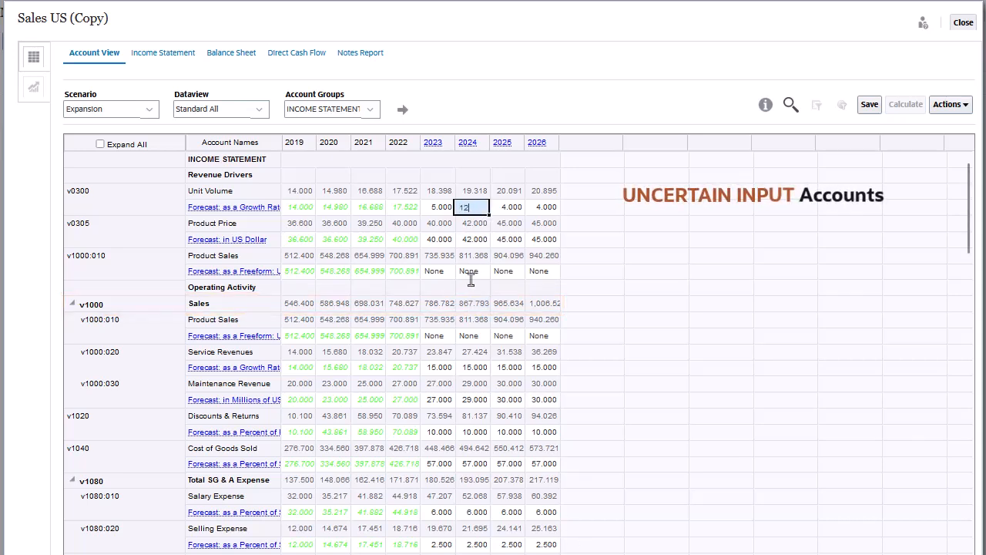
{"action": "left_click", "coordinate": [467, 369]}
{"action": "type", "text": "24"}
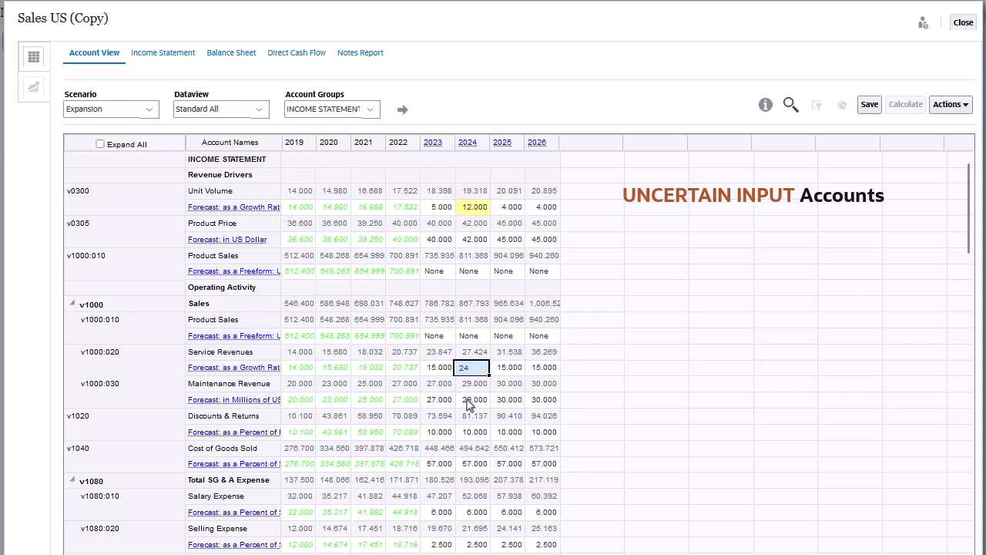
{"action": "left_click", "coordinate": [467, 401]}
{"action": "type", "text": "36"}
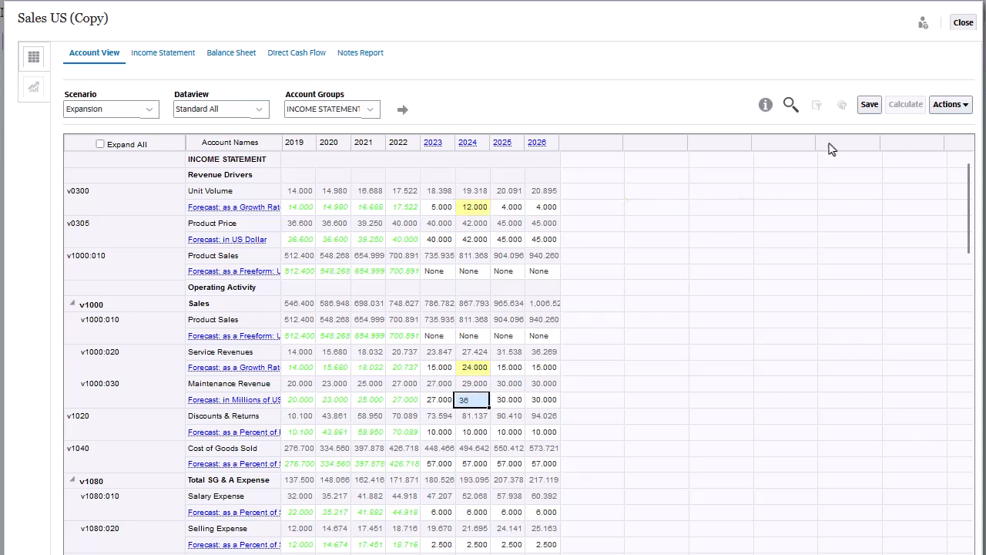
Step: Save the changed forecast inputs and calculate the current scenario
{"action": "left_click", "coordinate": [869, 106]}
{"action": "left_click", "coordinate": [906, 108]}
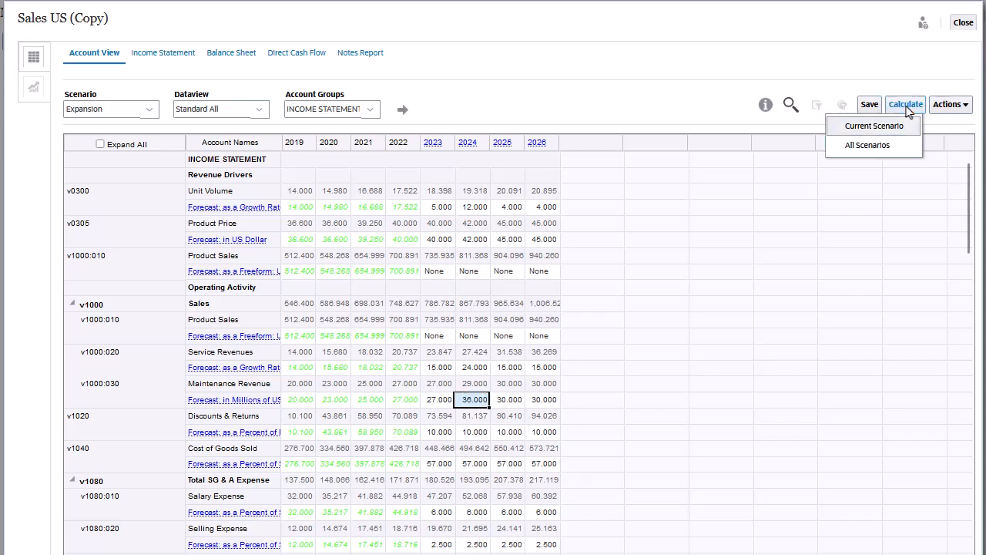
{"action": "left_click", "coordinate": [878, 125]}
Step: Open the simulation settings for the 2024 value of the Sales account (v1000)
{"action": "left_click", "coordinate": [467, 306]}
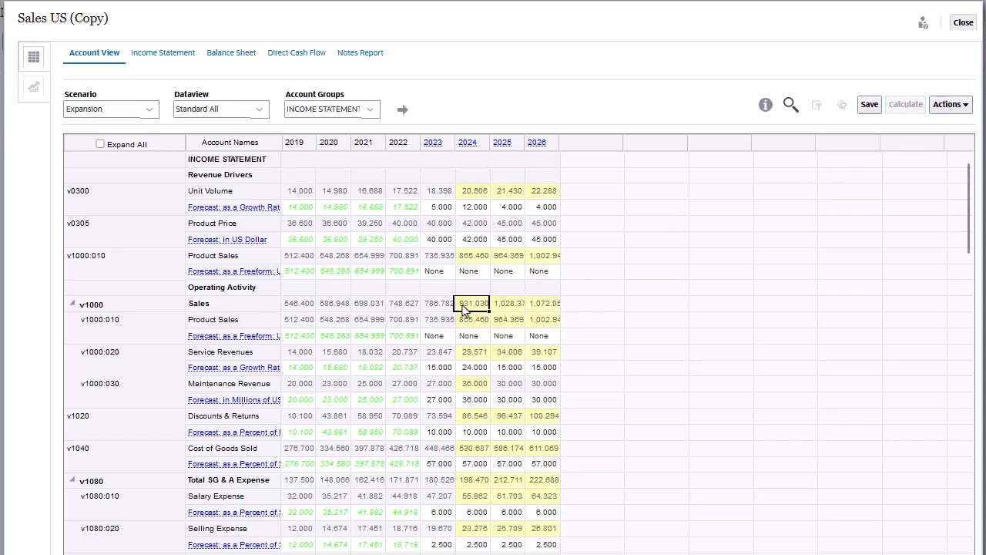
{"action": "left_click", "coordinate": [949, 105]}
{"action": "left_click", "coordinate": [867, 187]}
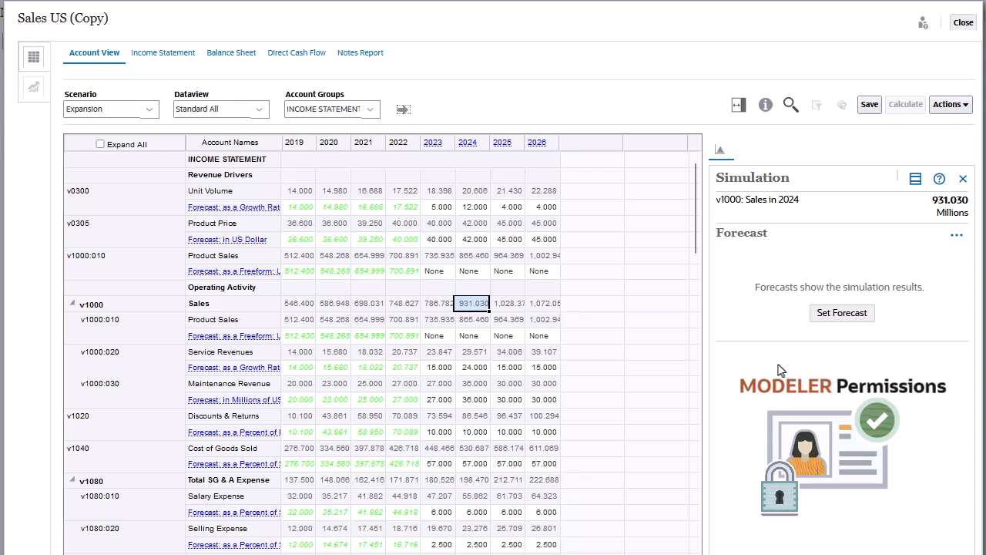
Step: Define a triangular assumption on the 2024 Unit Volume growth rate with minimum 0, likeliest 5 and maximum 20
{"action": "left_click", "coordinate": [473, 208]}
{"action": "left_click", "coordinate": [822, 320]}
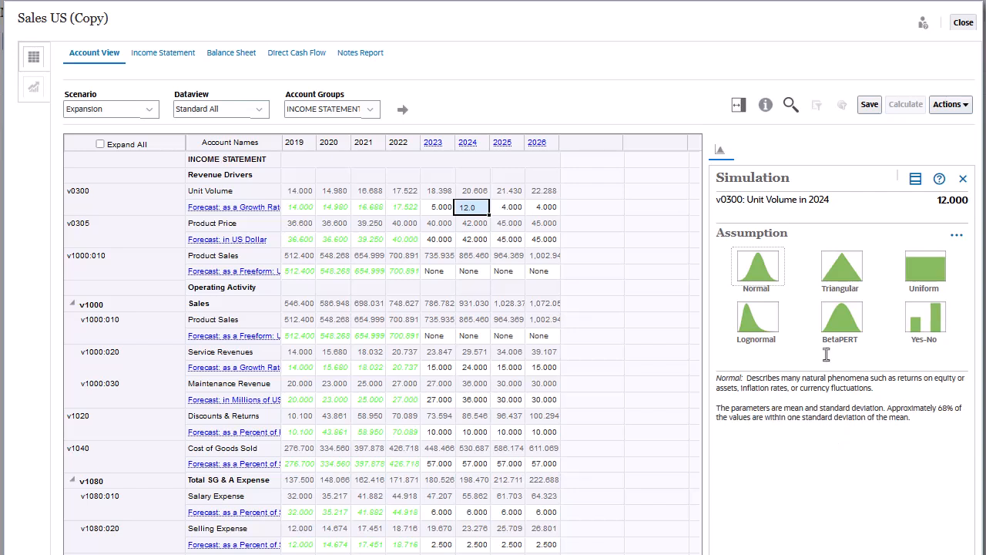
{"action": "left_click", "coordinate": [842, 271]}
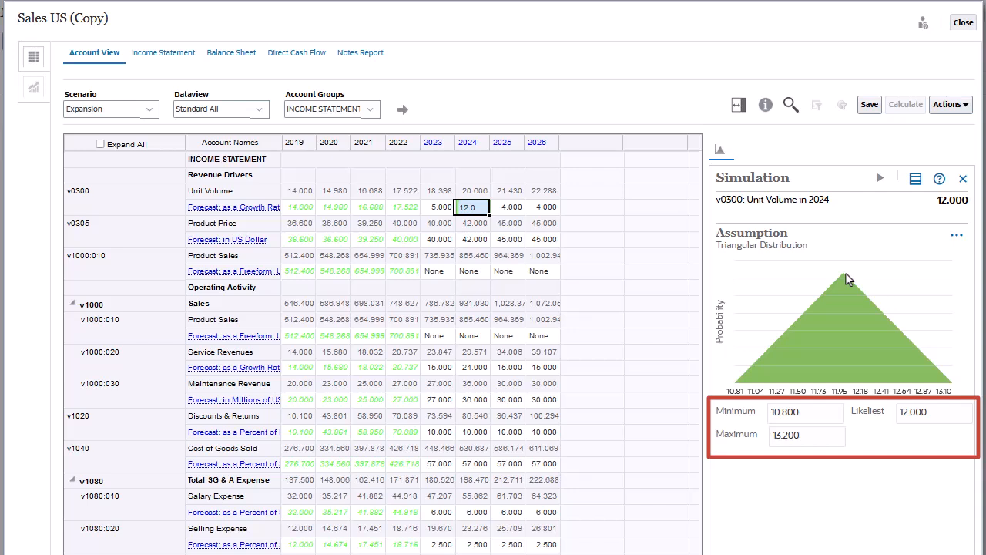
{"action": "key", "text": "Tab"}
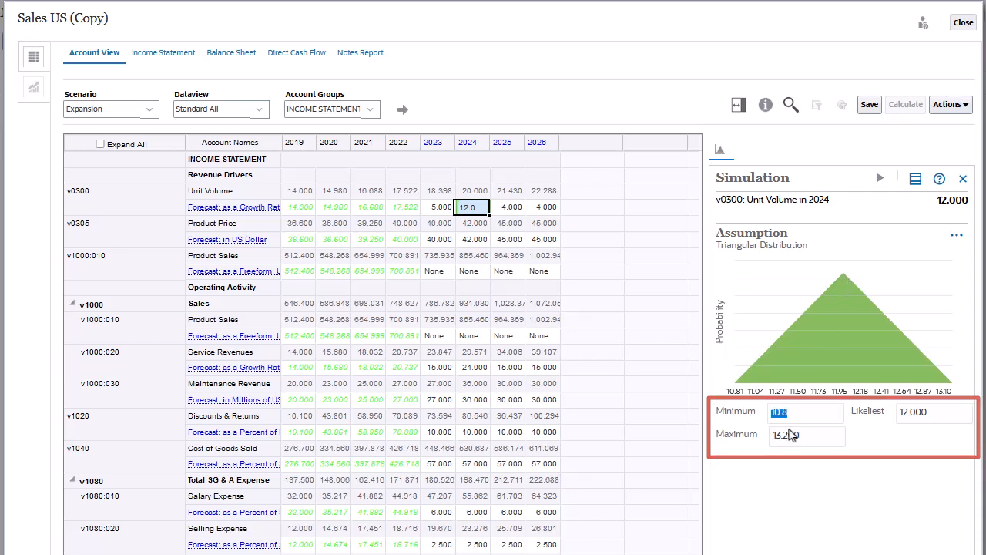
{"action": "type", "text": "0"}
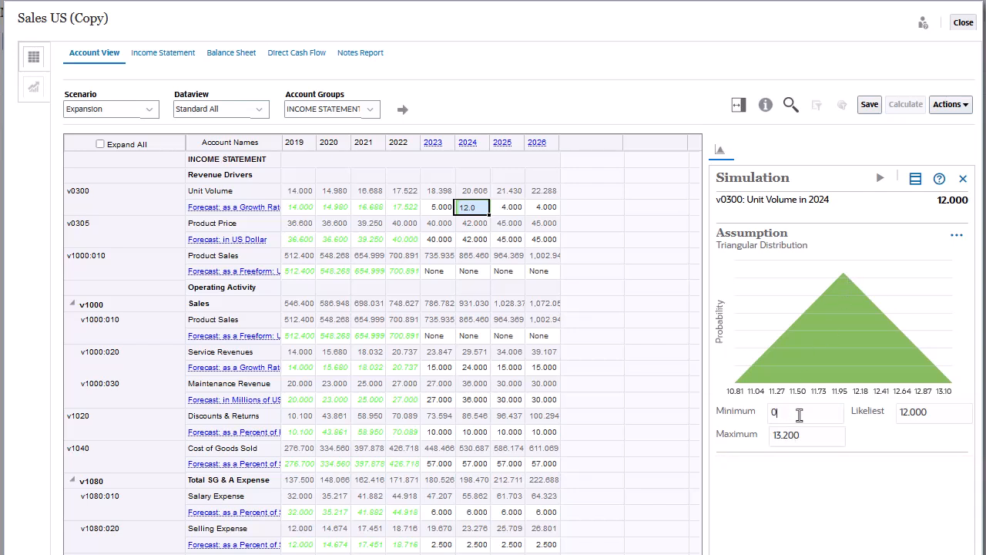
{"action": "left_click", "coordinate": [924, 413]}
{"action": "type", "text": "5"}
{"action": "left_click", "coordinate": [837, 438]}
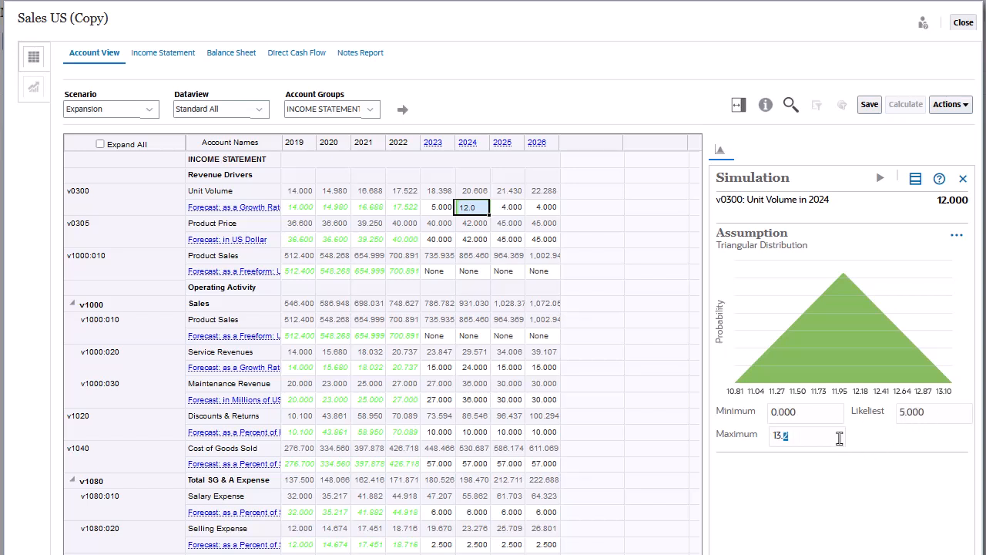
{"action": "type", "text": "20"}
Step: Define a normal assumption on the 2024 Service Revenues growth rate with mean 20 and standard deviation 3
{"action": "left_click", "coordinate": [483, 373]}
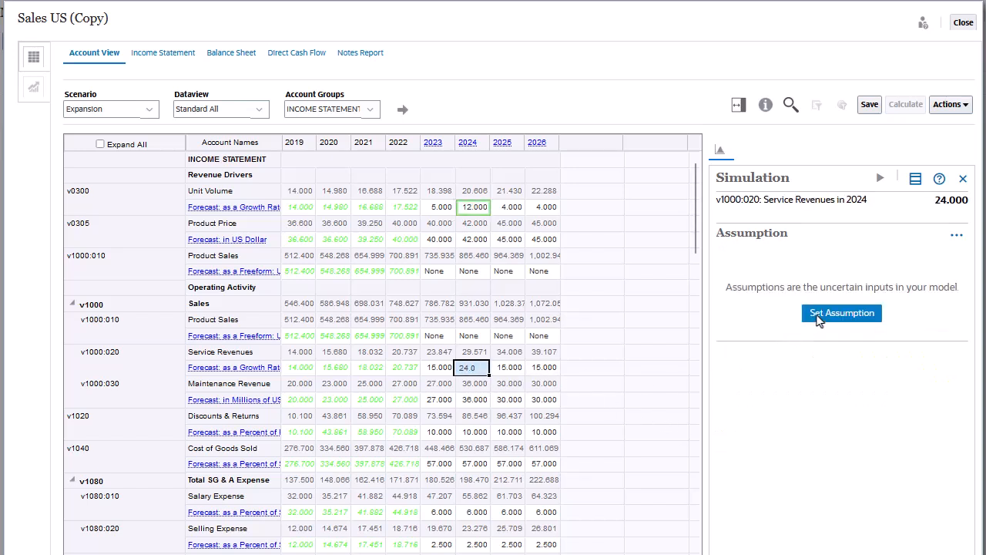
{"action": "left_click", "coordinate": [819, 319]}
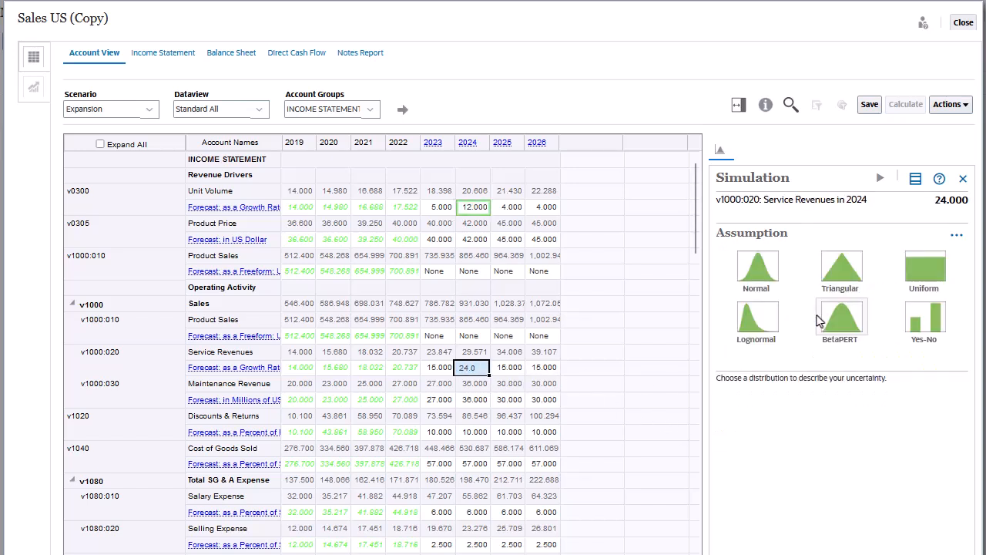
{"action": "left_click", "coordinate": [757, 271]}
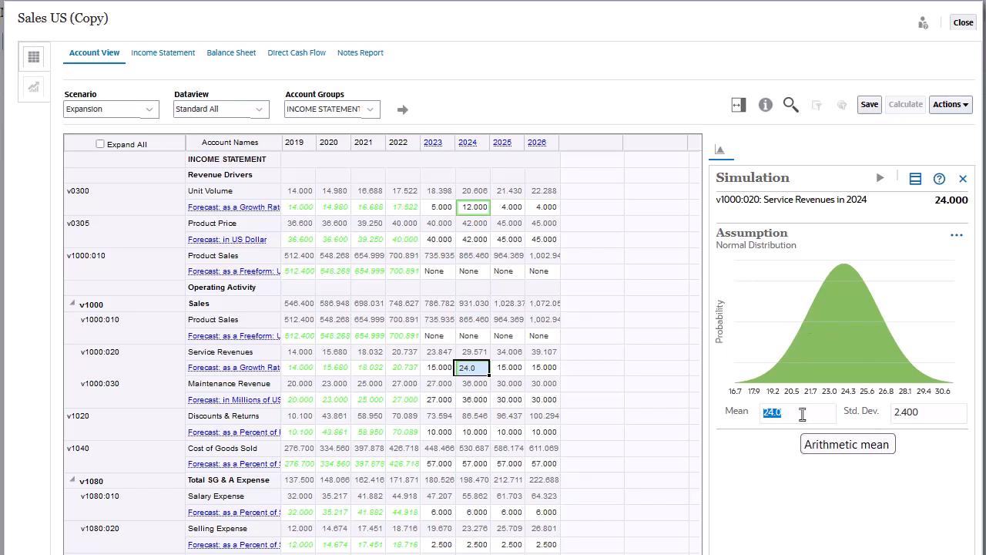
{"action": "type", "text": "20"}
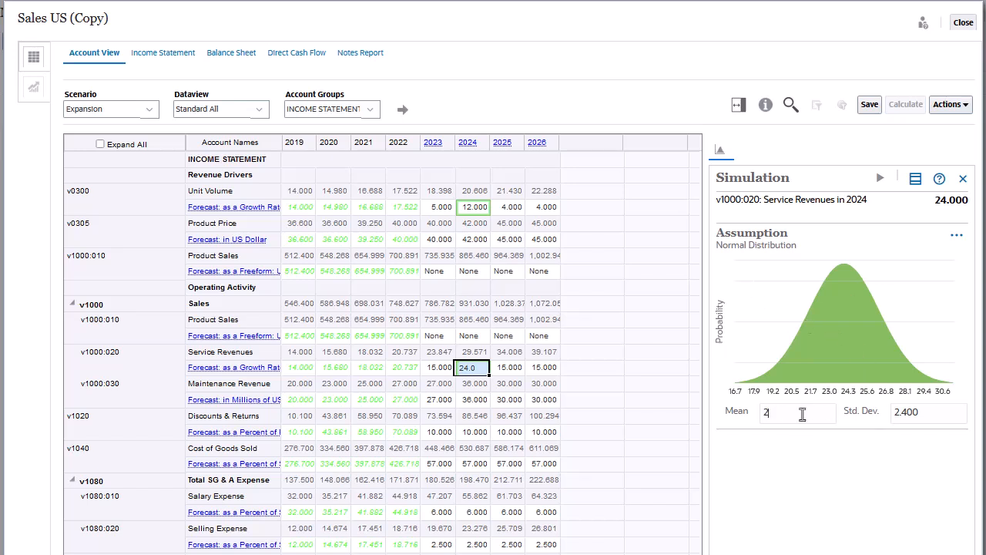
{"action": "left_click", "coordinate": [922, 413]}
{"action": "type", "text": "3"}
Step: Define a uniform assumption on the 2024 Maintenance Revenue forecast with minimum 20 and maximum 45
{"action": "left_click", "coordinate": [485, 400]}
{"action": "left_click", "coordinate": [846, 314]}
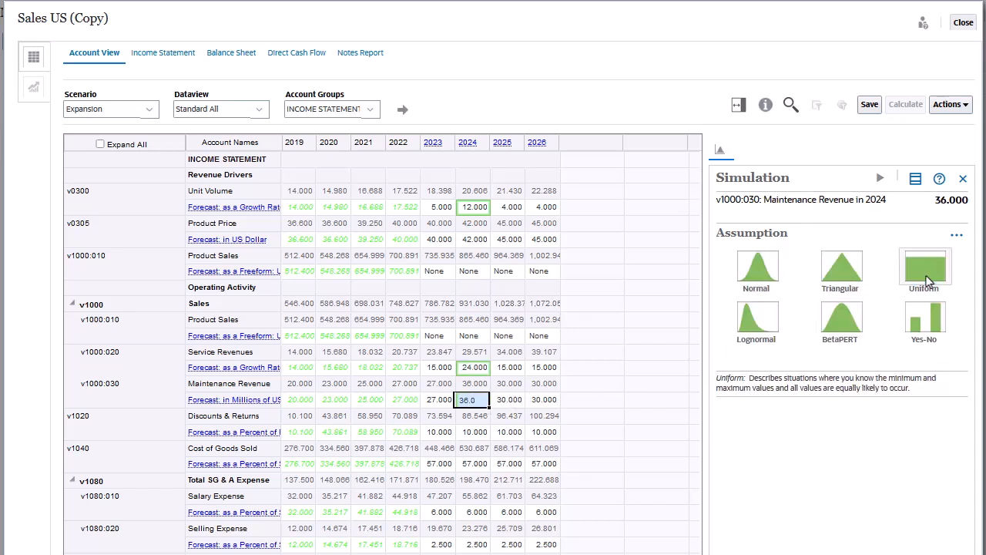
{"action": "left_click", "coordinate": [924, 282]}
{"action": "type", "text": "20"}
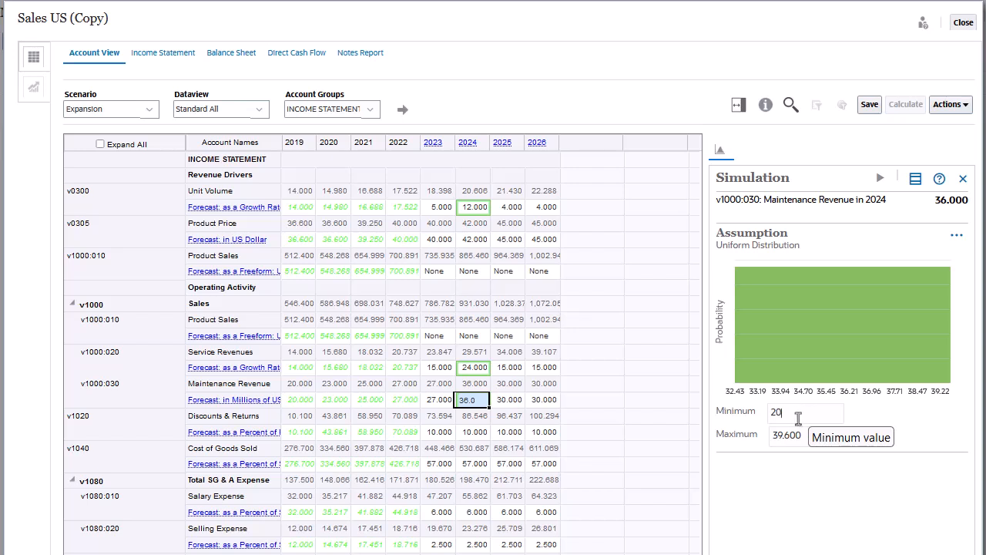
{"action": "double_click", "coordinate": [788, 433]}
{"action": "type", "text": "45"}
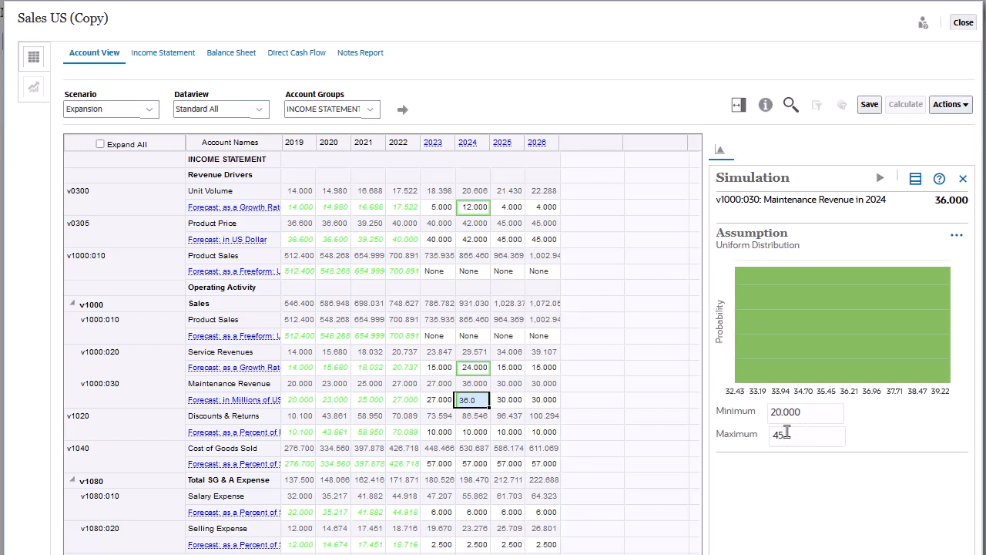
{"action": "key", "text": "Tab"}
Step: Set 2024 Sales as the simulation forecast and run the simulation
{"action": "left_click", "coordinate": [474, 305]}
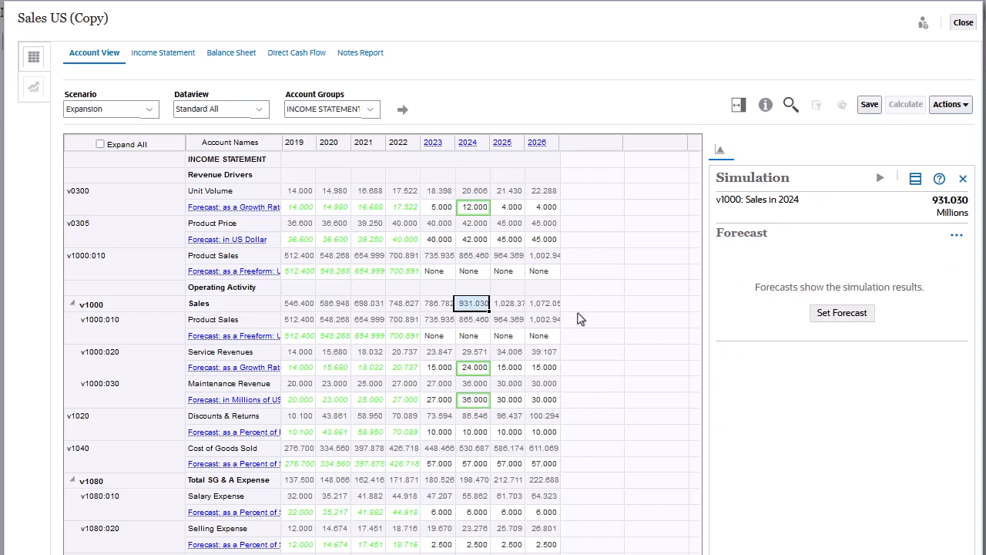
{"action": "left_click", "coordinate": [842, 313]}
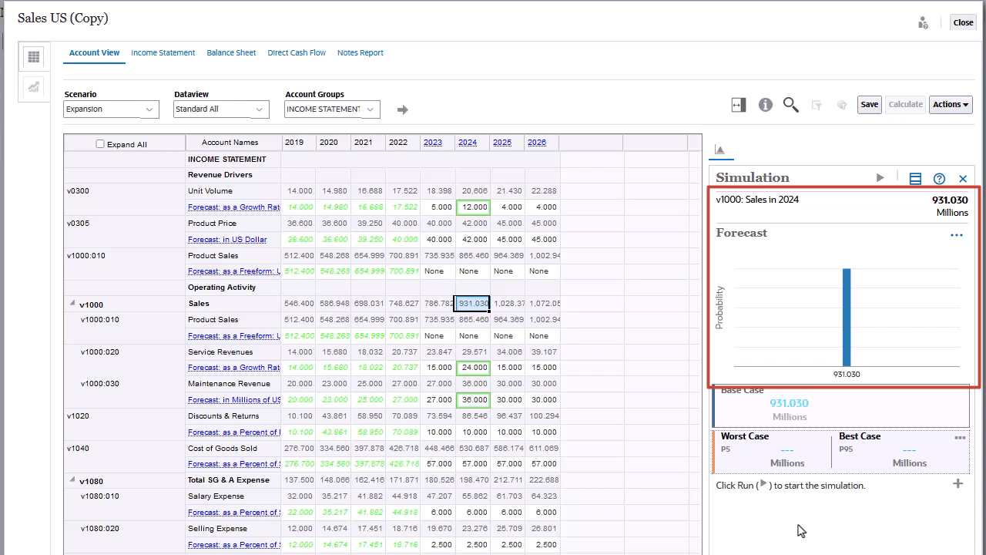
{"action": "left_click", "coordinate": [883, 185]}
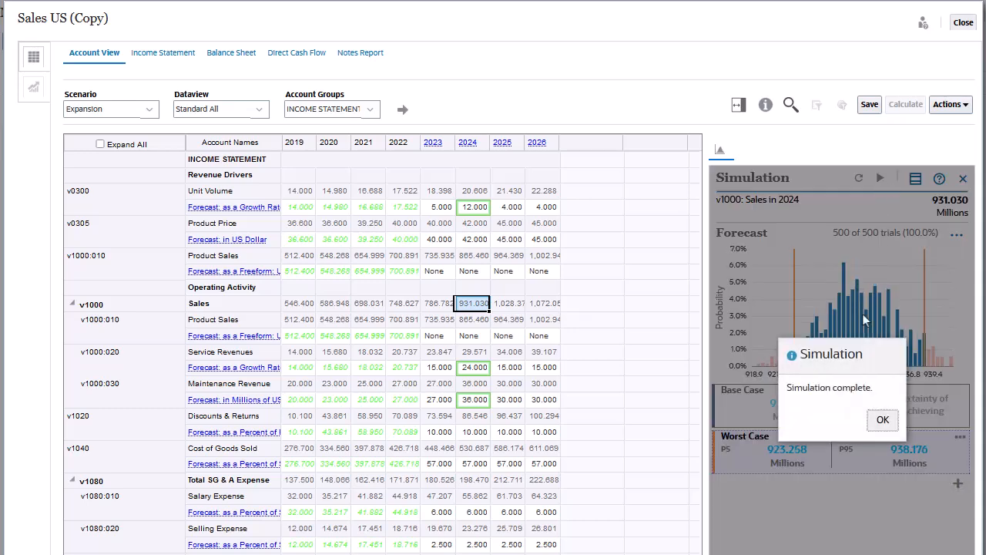
{"action": "left_click", "coordinate": [882, 420]}
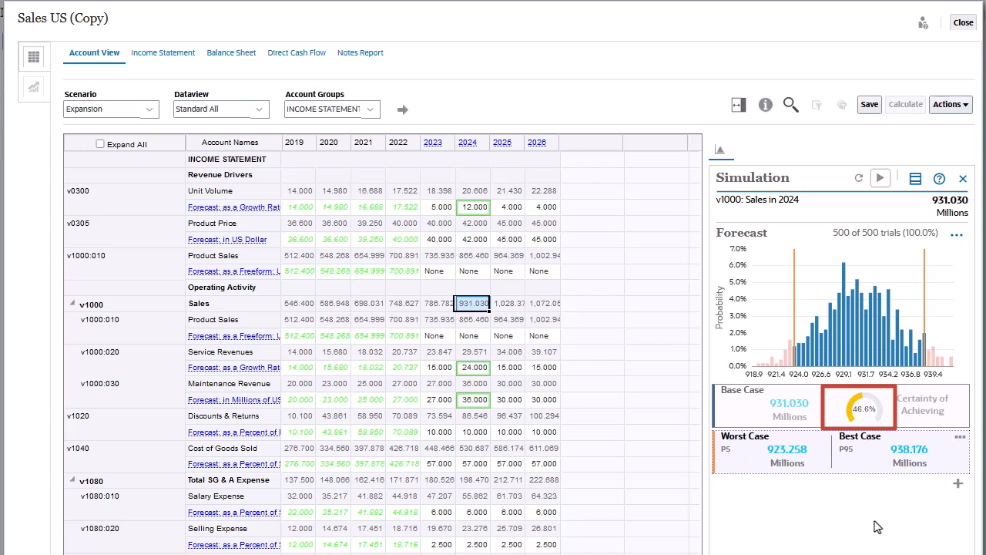
Step: Add a target value labelled "Strech Goal" with a value of 935 to the Sales forecast
{"action": "left_click", "coordinate": [958, 485]}
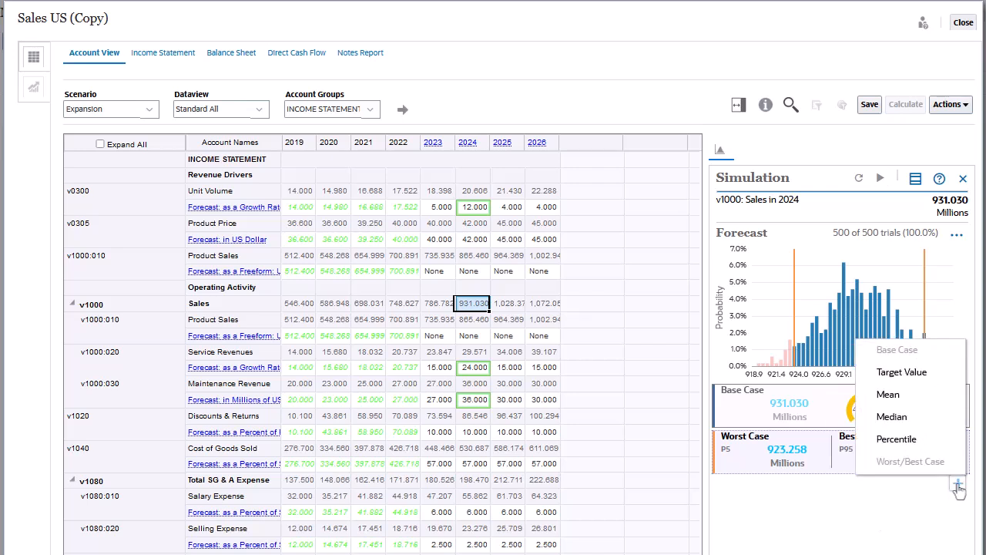
{"action": "left_click", "coordinate": [902, 373]}
{"action": "type", "text": "Strech Goal"}
{"action": "left_click", "coordinate": [783, 508]}
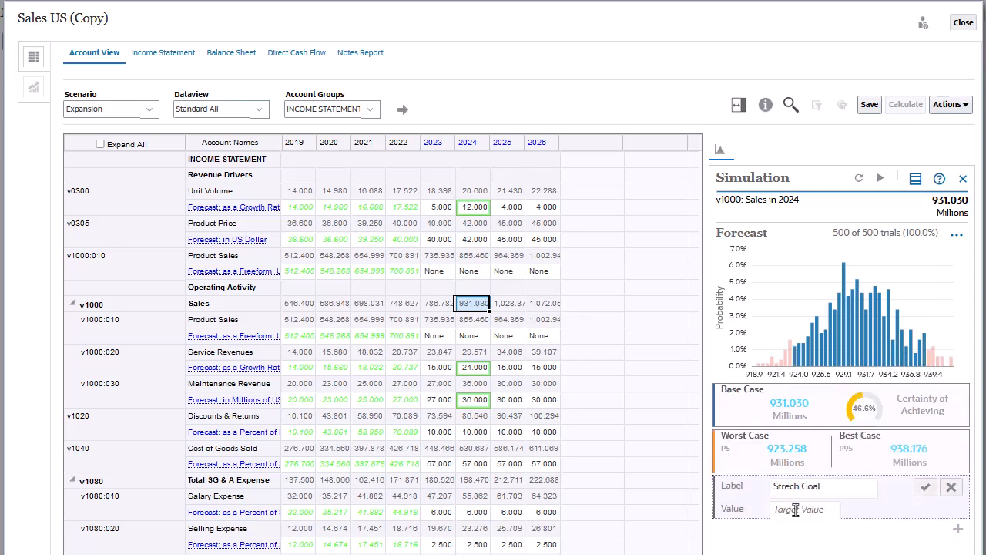
{"action": "type", "text": "935"}
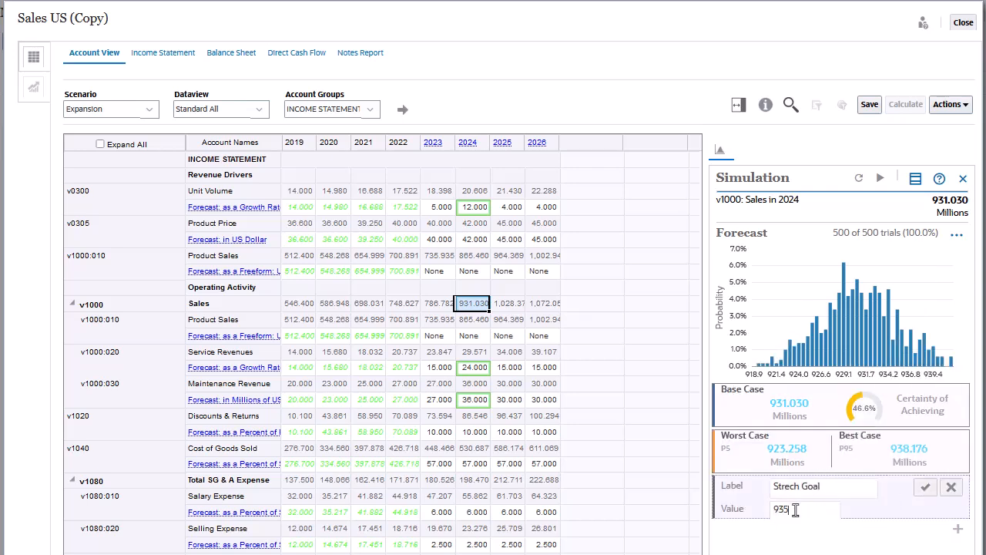
{"action": "left_click", "coordinate": [925, 486]}
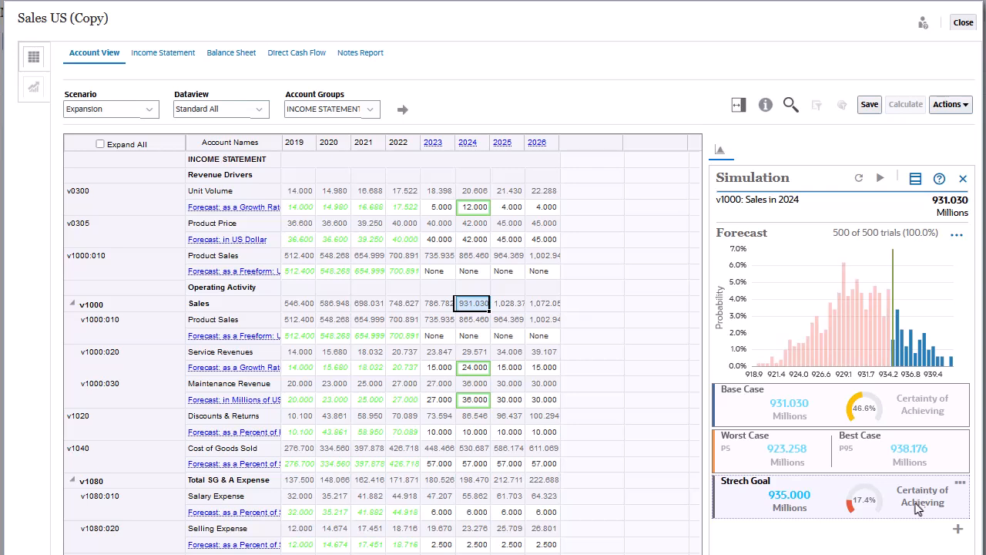